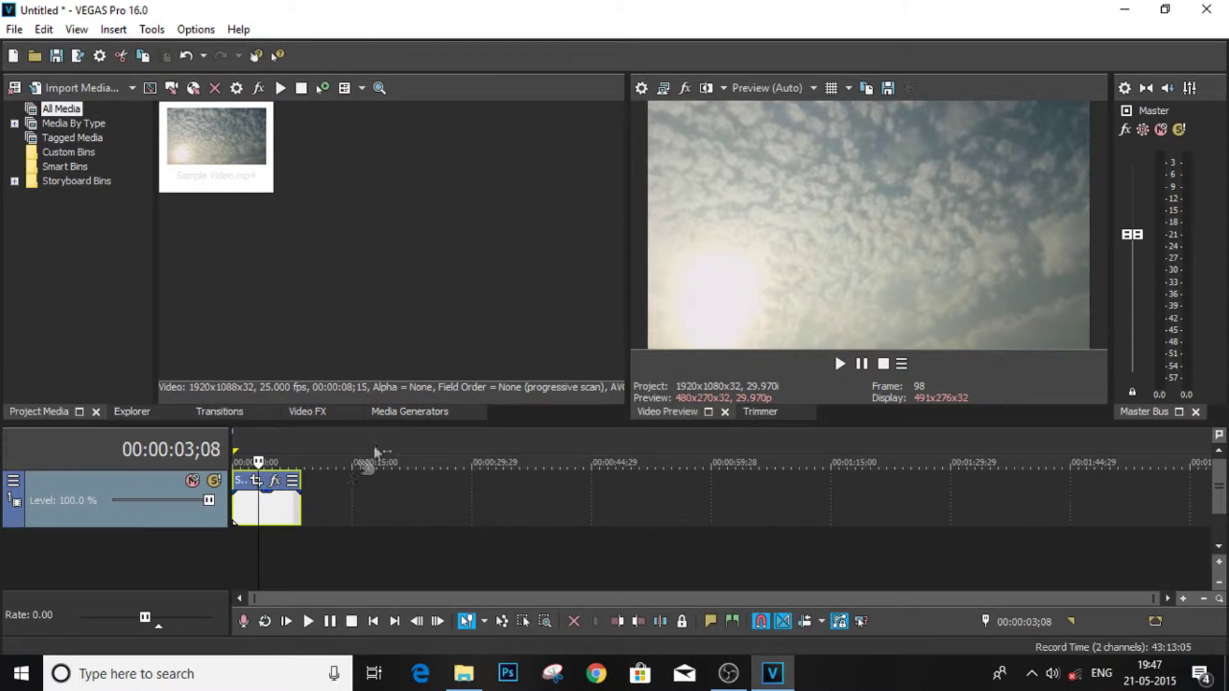
Add the default Titles & Text generated media at the timeline start on a new track above the sample video
click(397, 413)
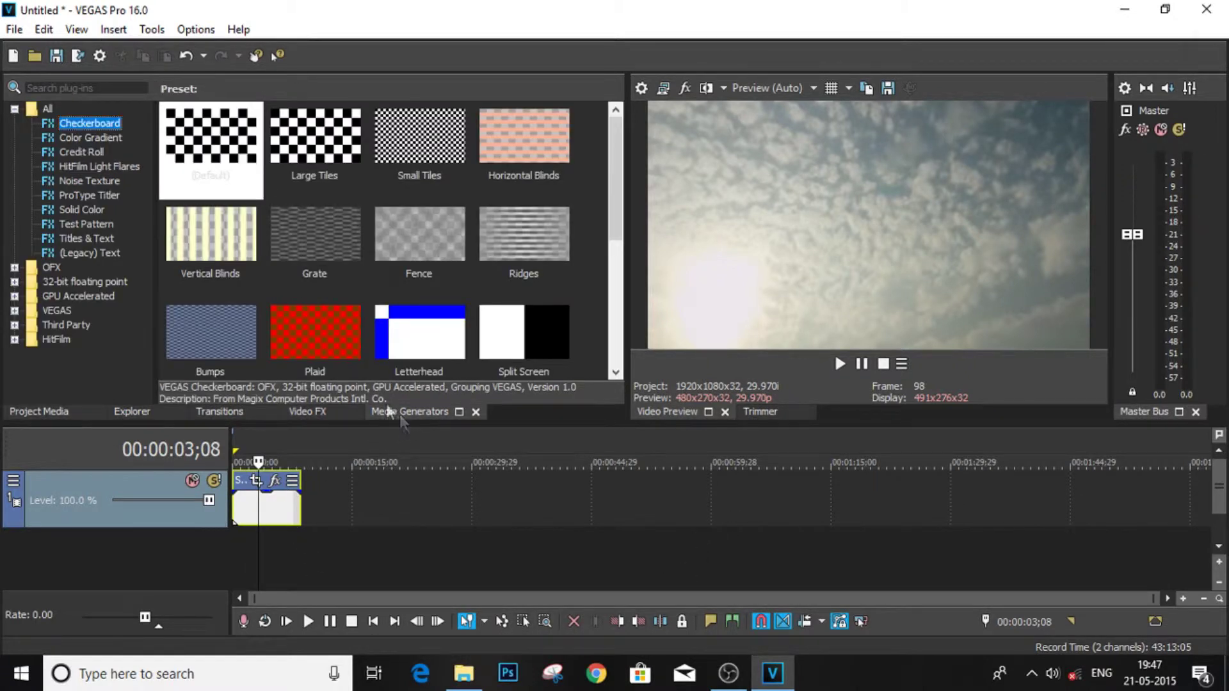
click(71, 238)
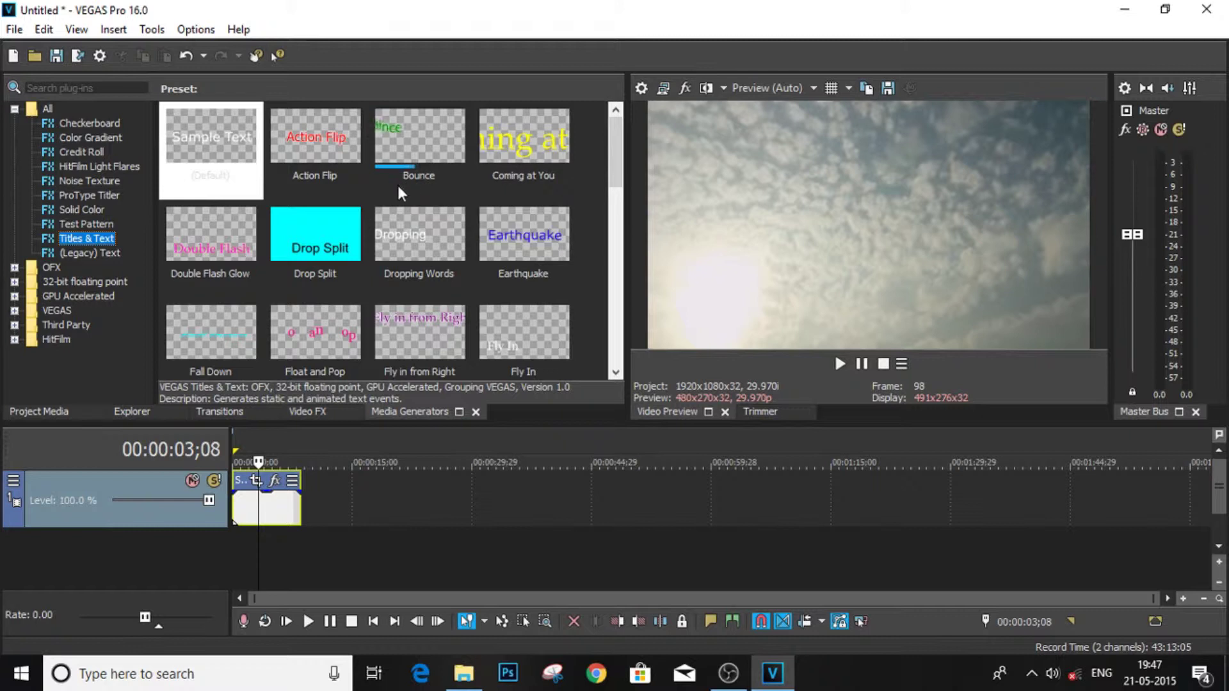
drag(198, 136, 254, 459)
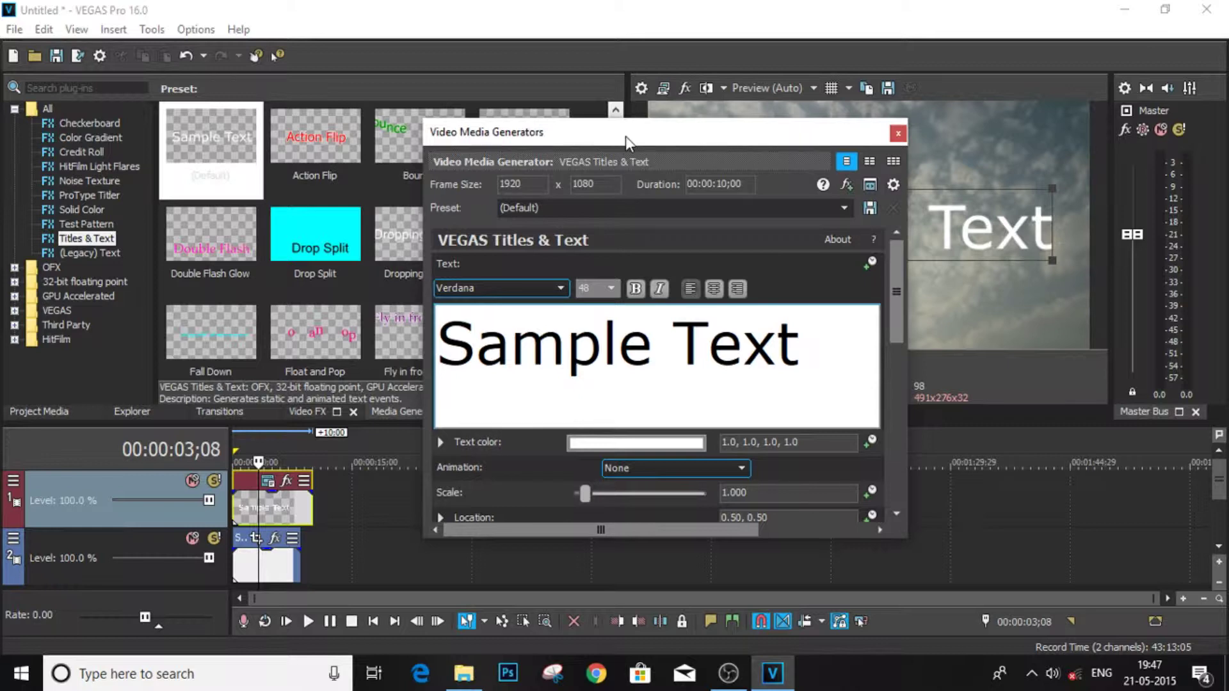
Replace the title's placeholder text with "Welcome Text"
drag(630, 139, 369, 148)
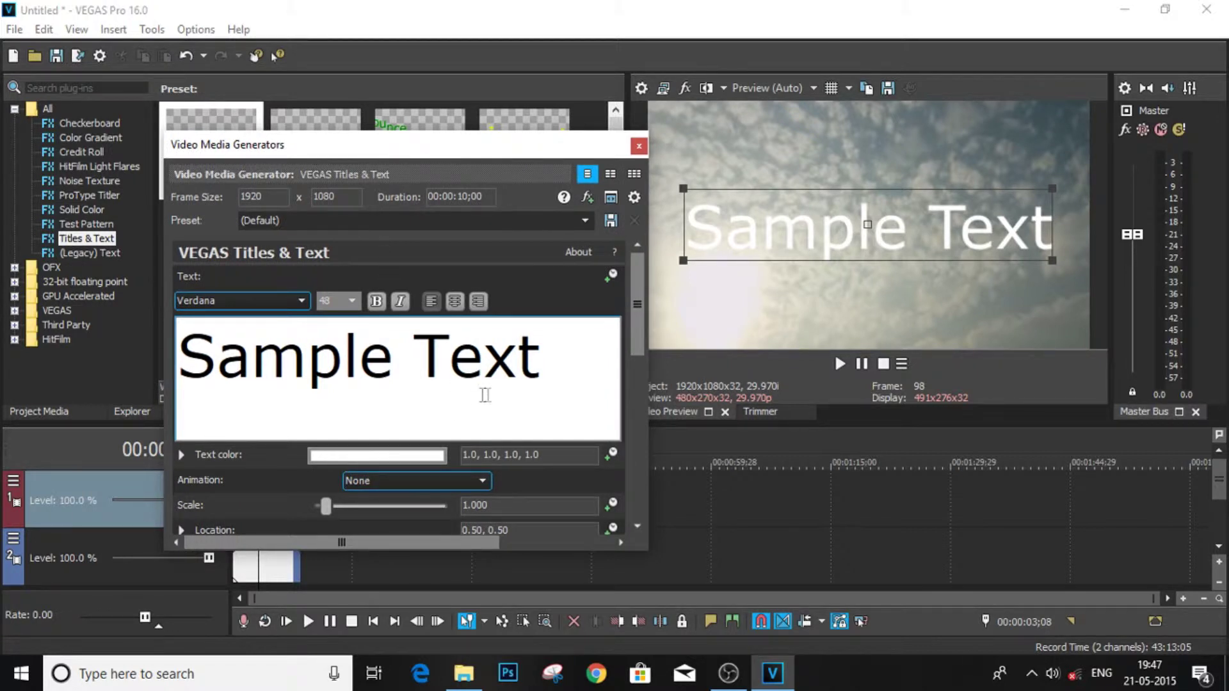
drag(563, 360, 126, 371)
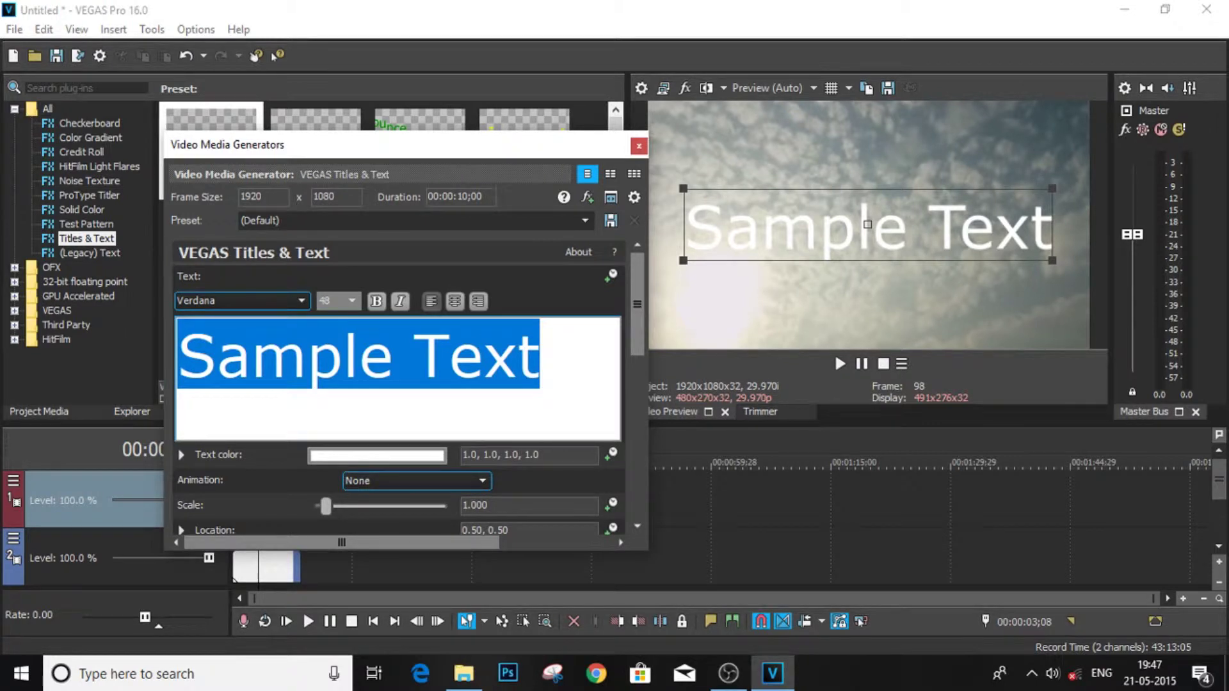
text(Welcome Text)
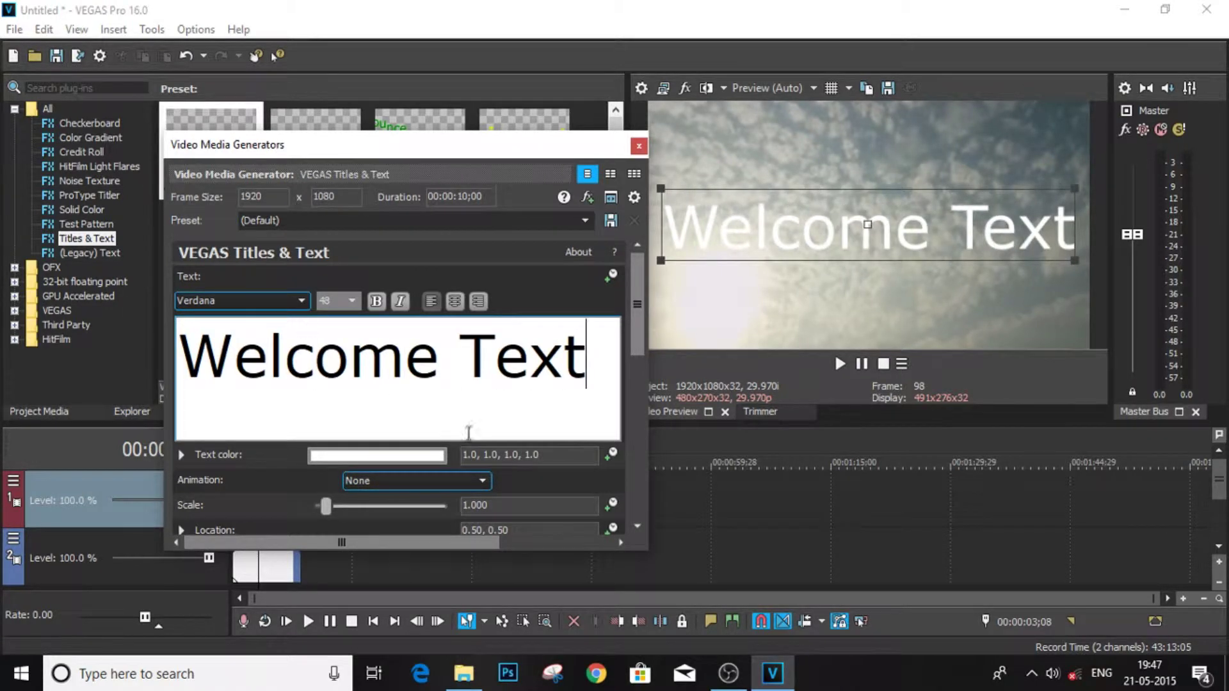
Set the whole title text to Times New Roman at size 42
drag(579, 363, 5, 377)
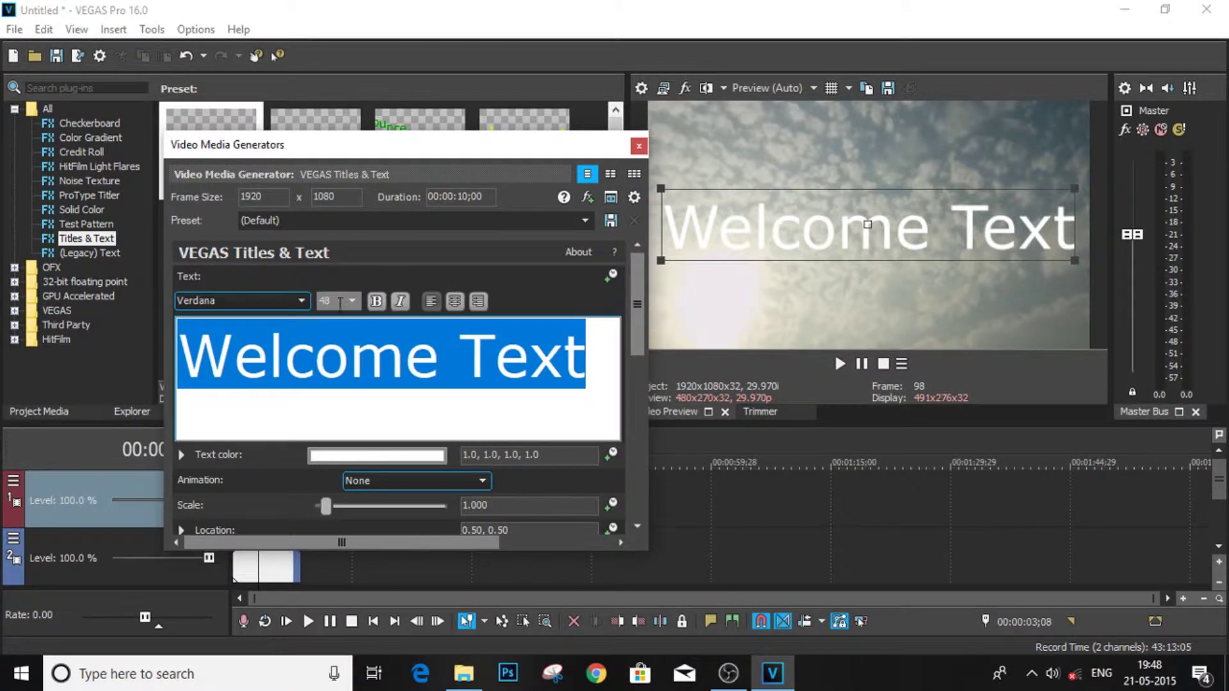
click(352, 300)
click(328, 386)
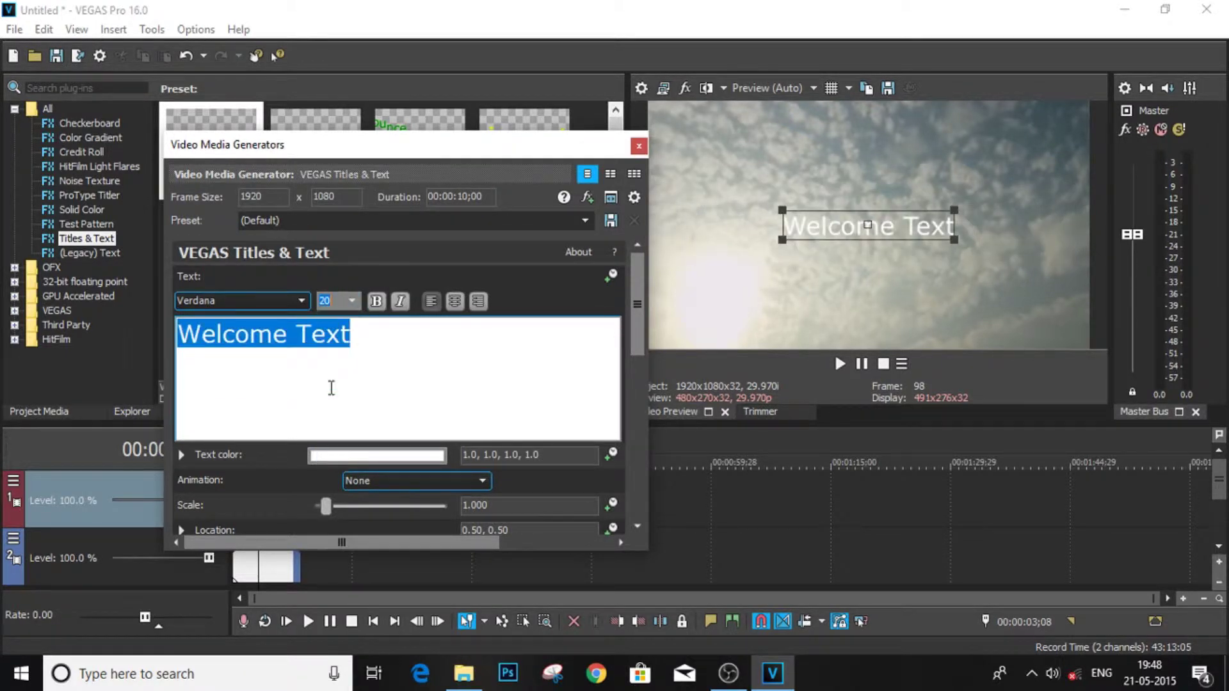
click(301, 301)
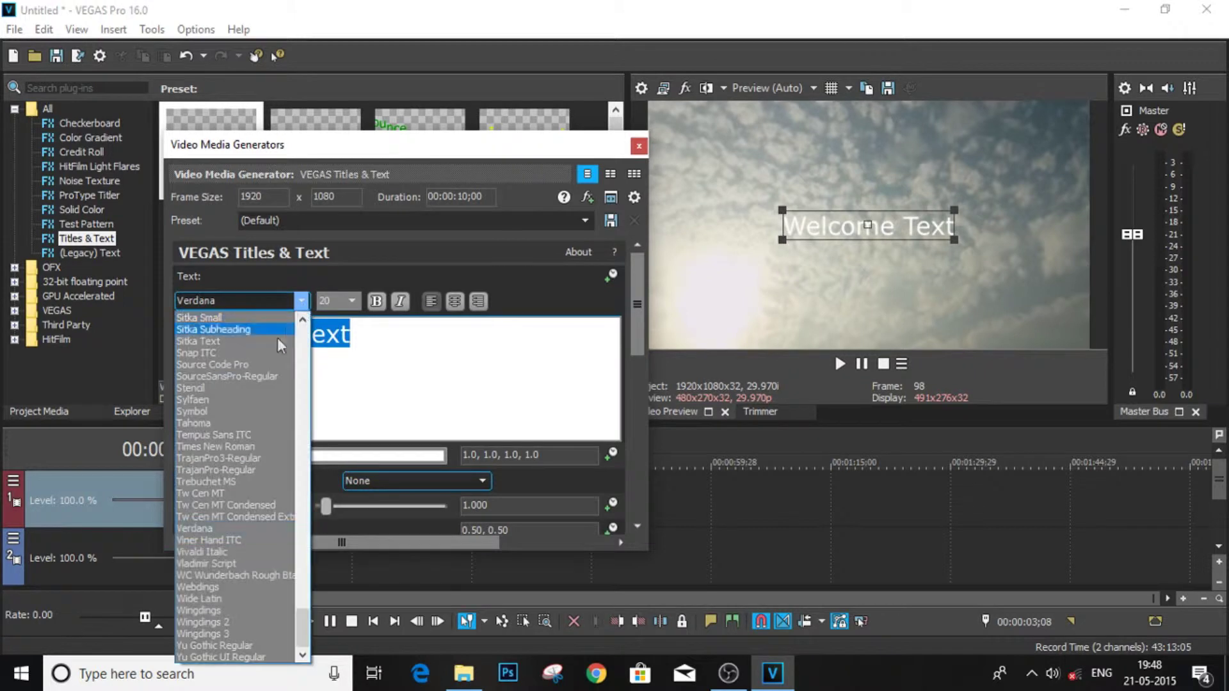
click(239, 447)
click(352, 301)
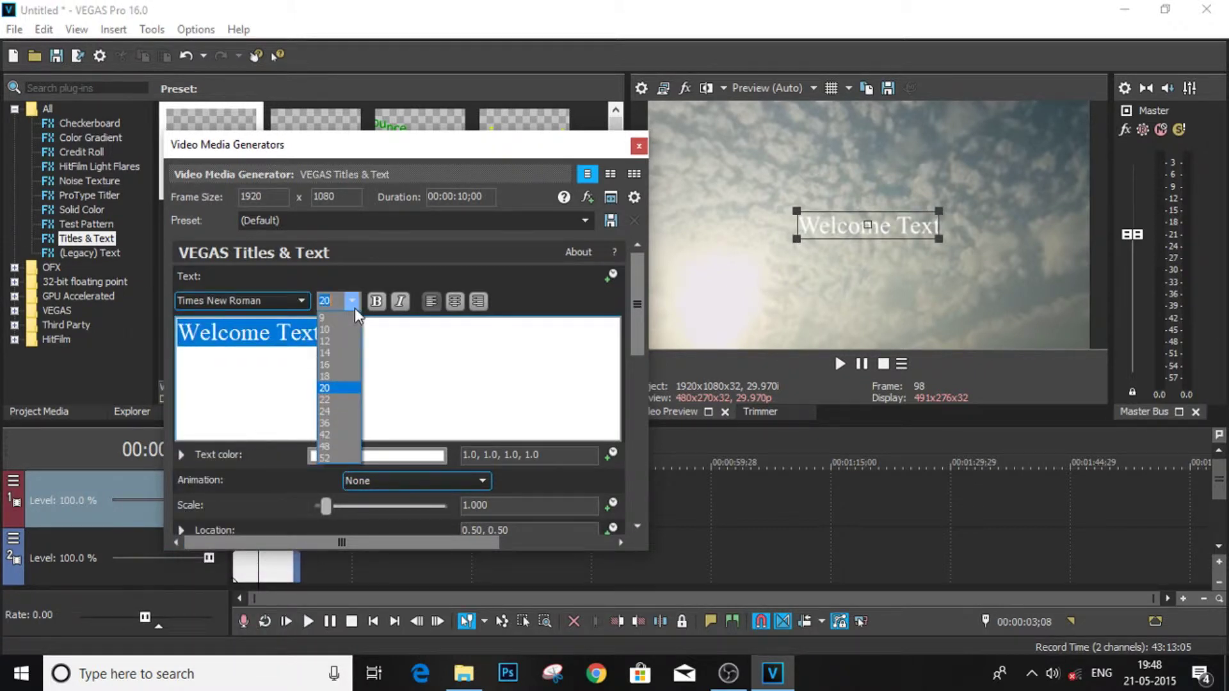
click(337, 437)
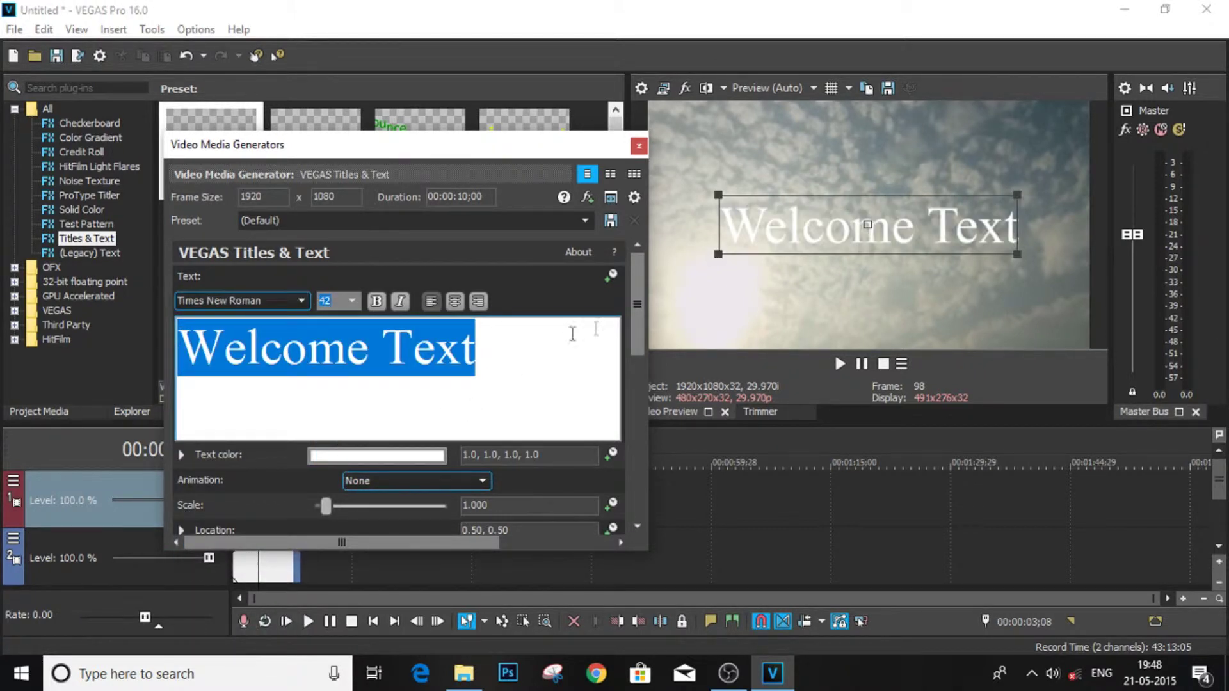
Change the title's text color to red (1.0, 0.07, 0.14, 1.0)
drag(636, 328, 635, 450)
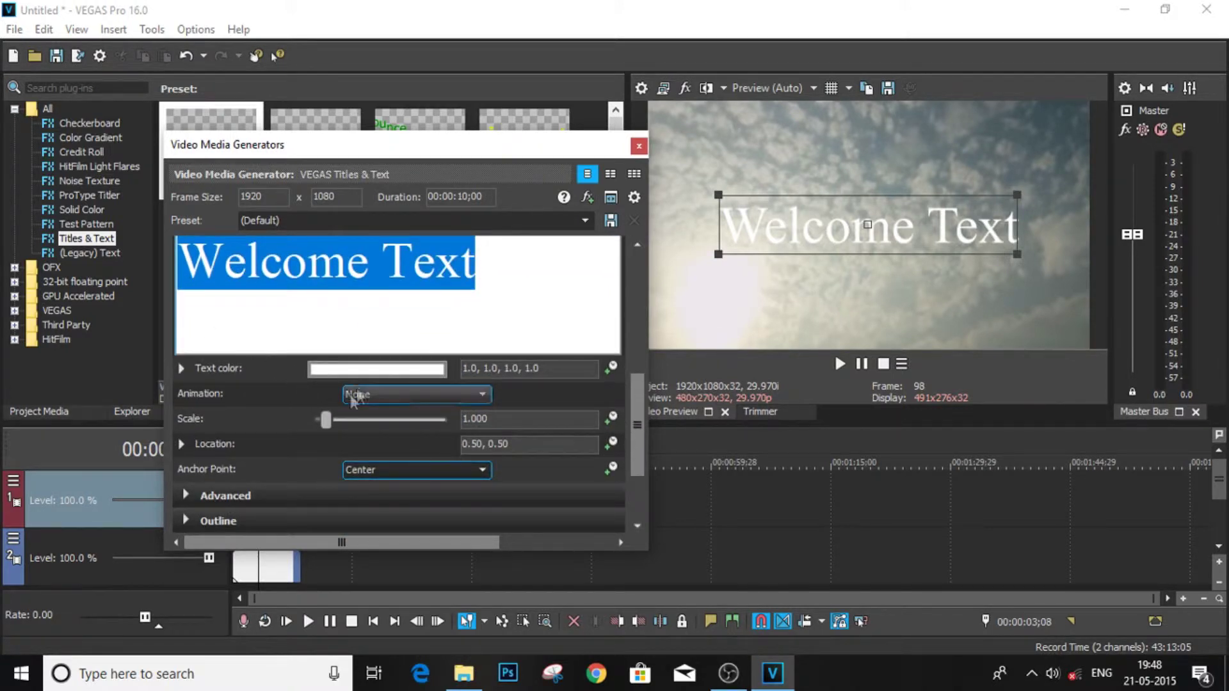
click(358, 372)
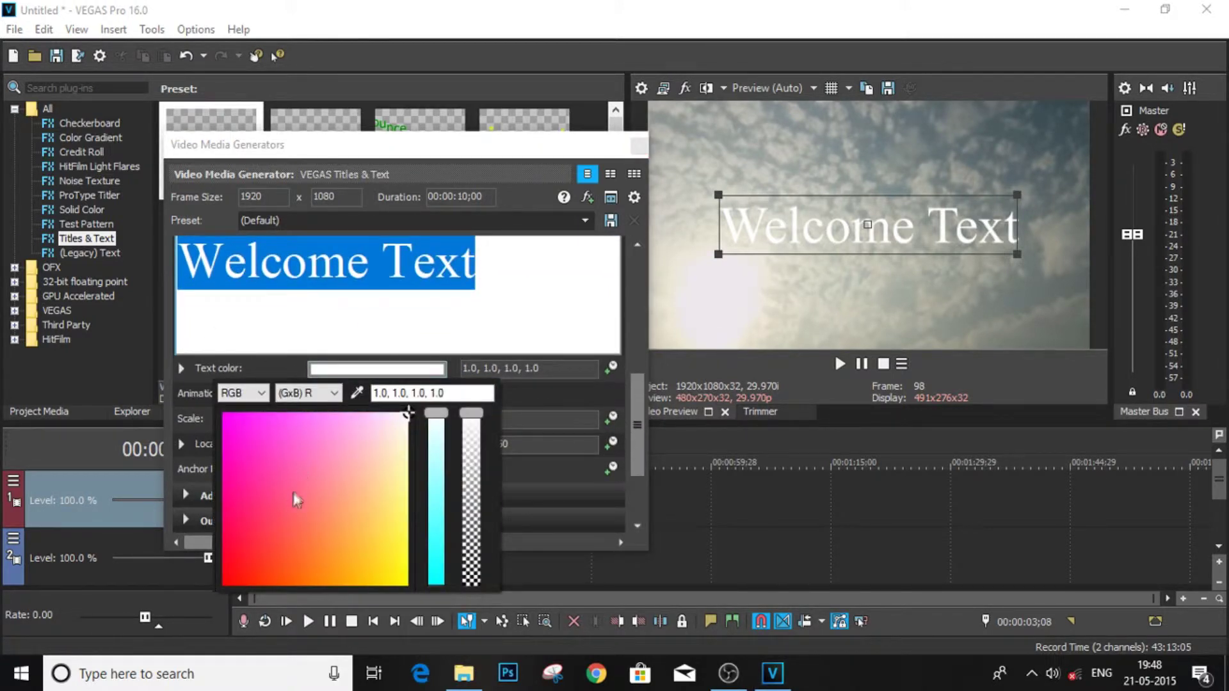
click(271, 527)
click(235, 562)
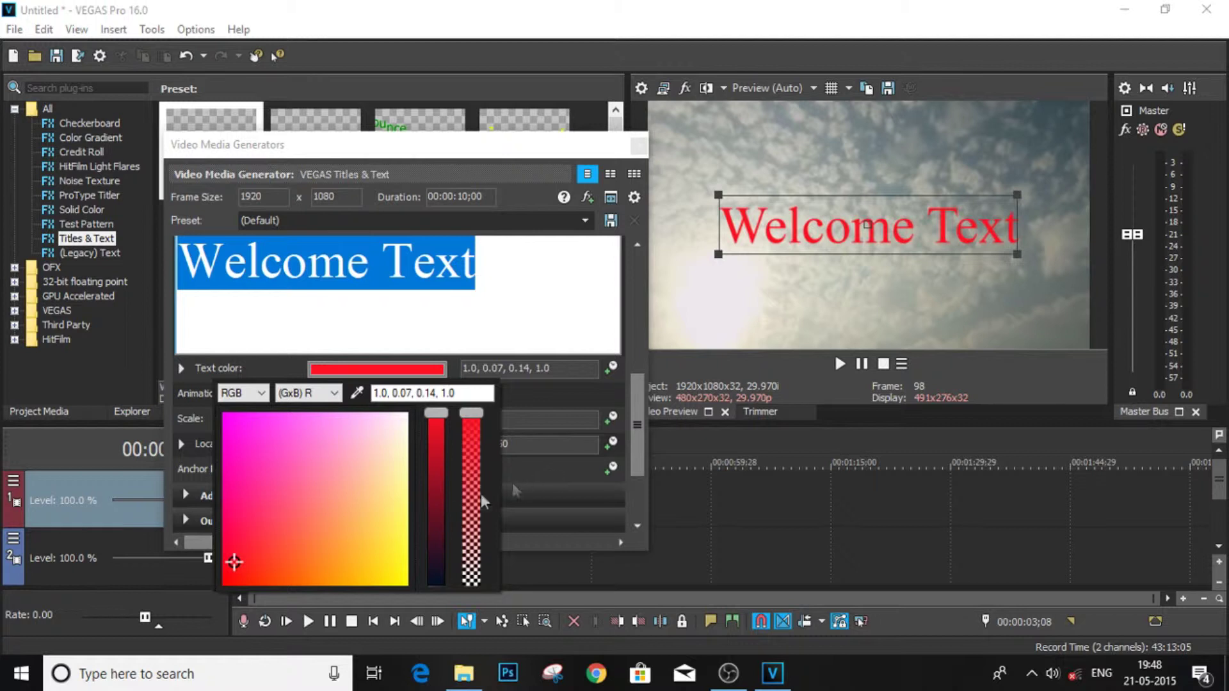
click(547, 472)
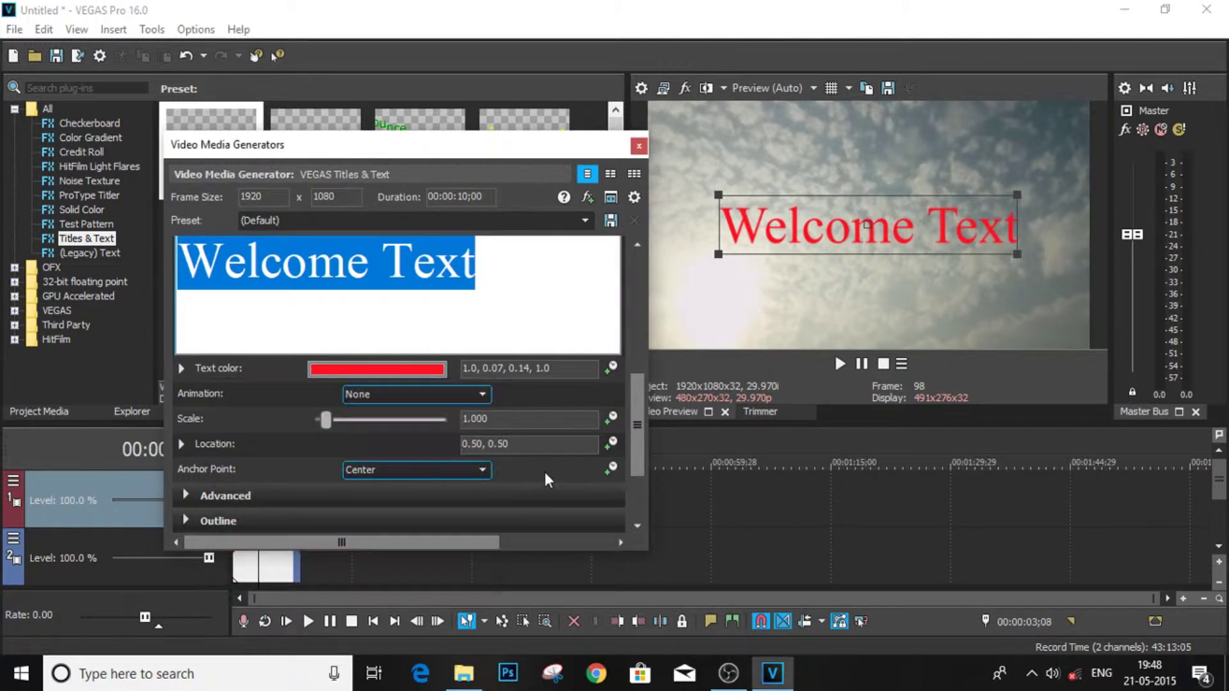
Give the title a blue outline (0.12, 0.07, 0.79, 1.0) with a width of about 5.8
drag(633, 383, 643, 447)
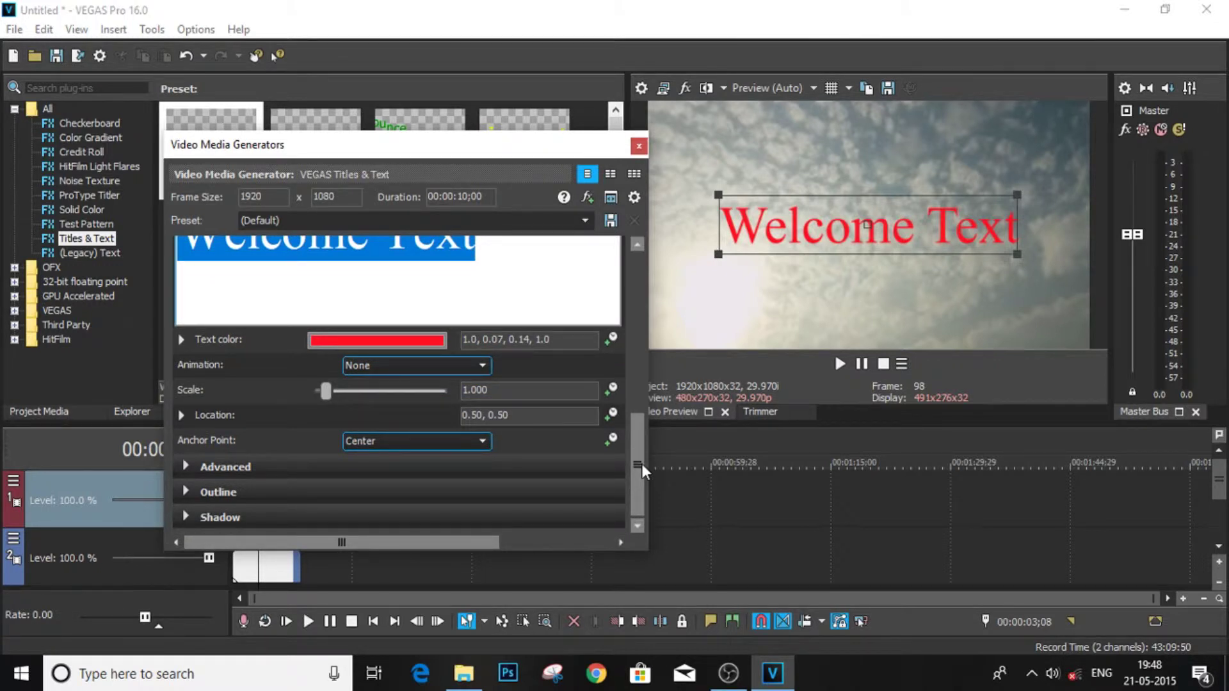
click(186, 492)
scroll(316, 450, down, 2)
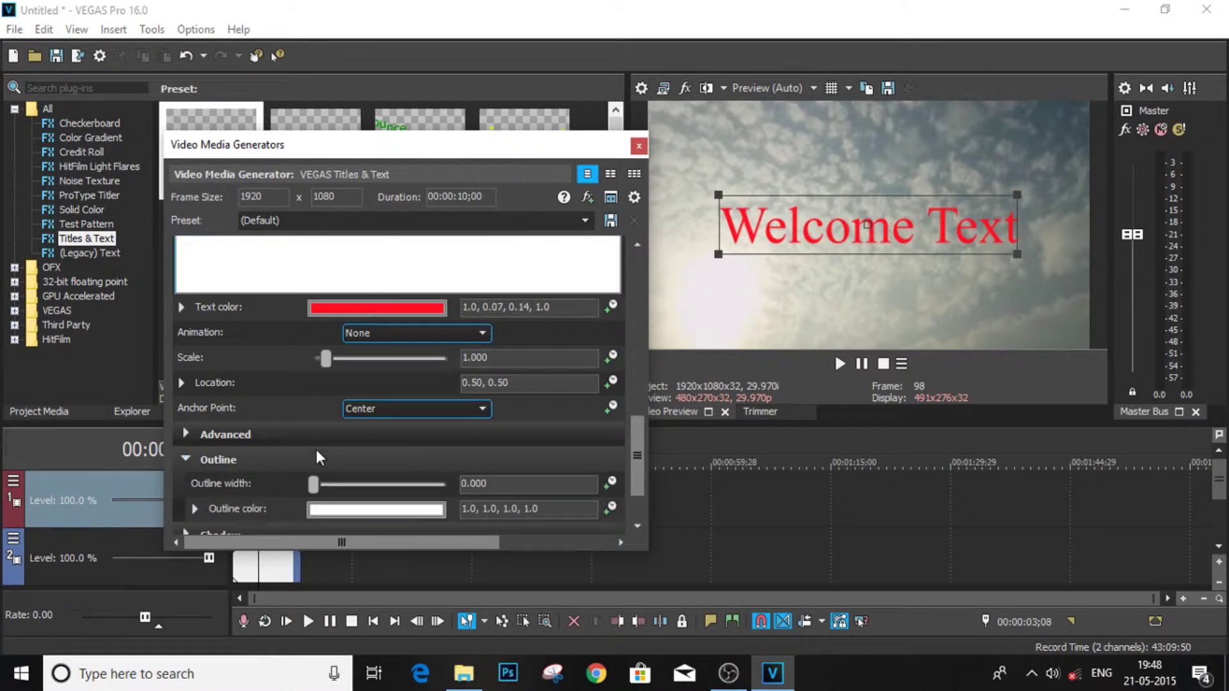
drag(310, 469, 357, 474)
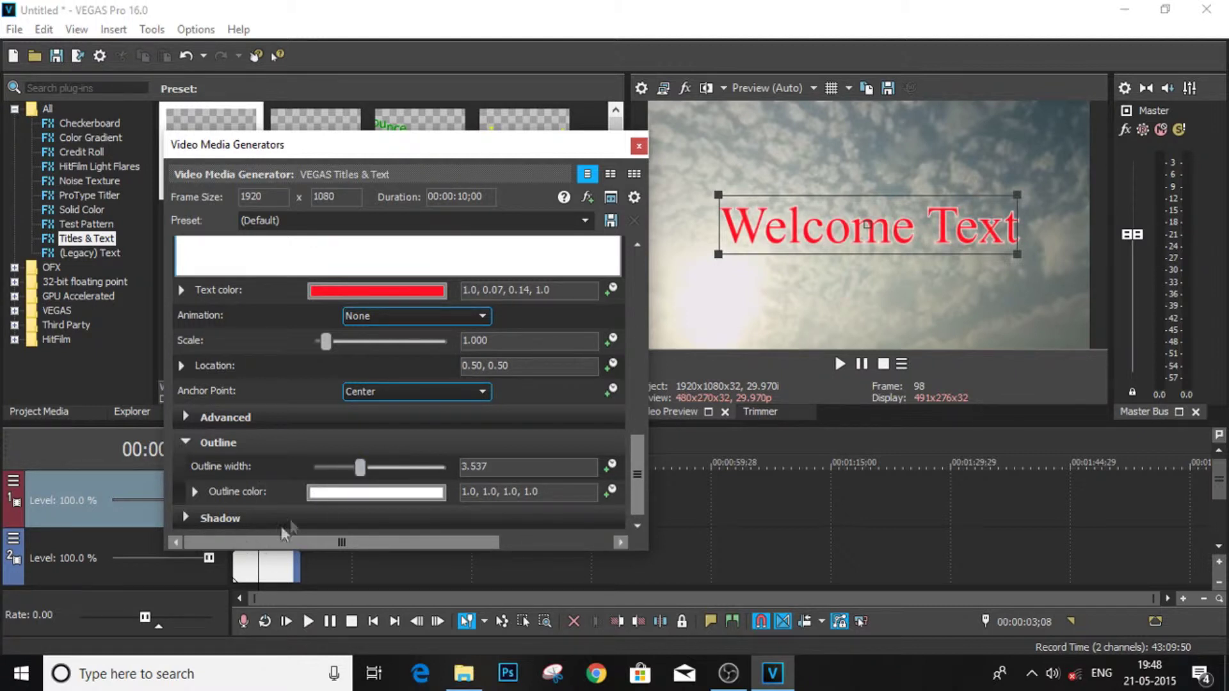
click(325, 494)
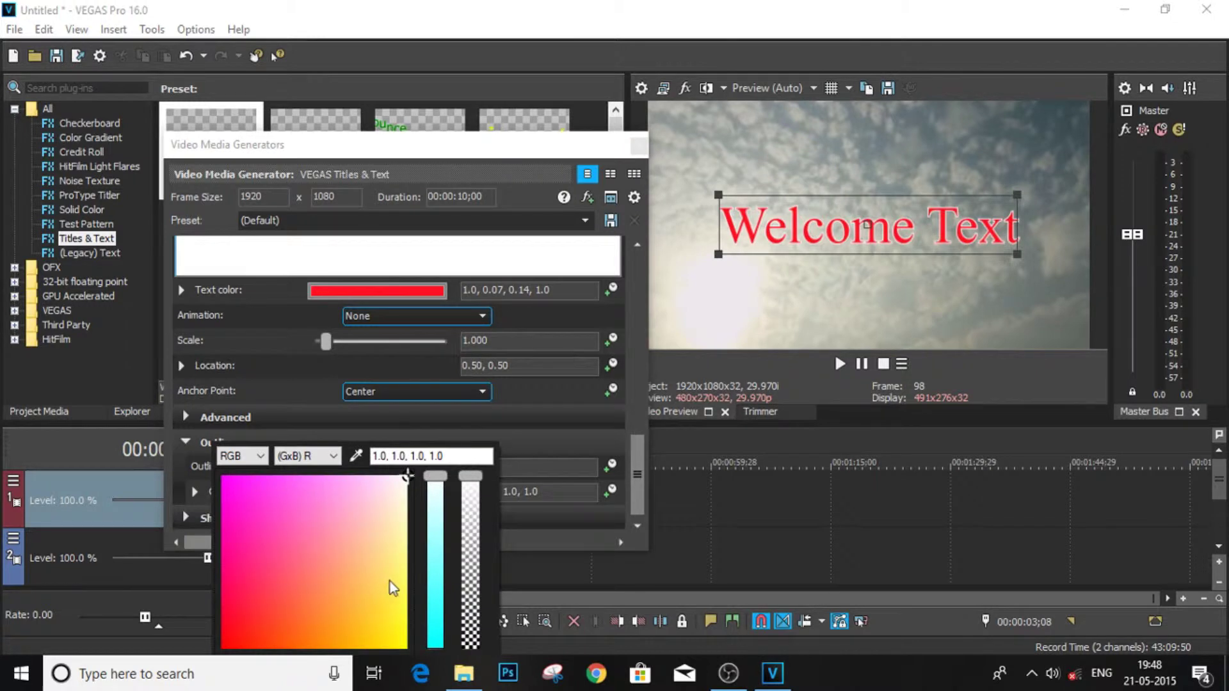
click(254, 516)
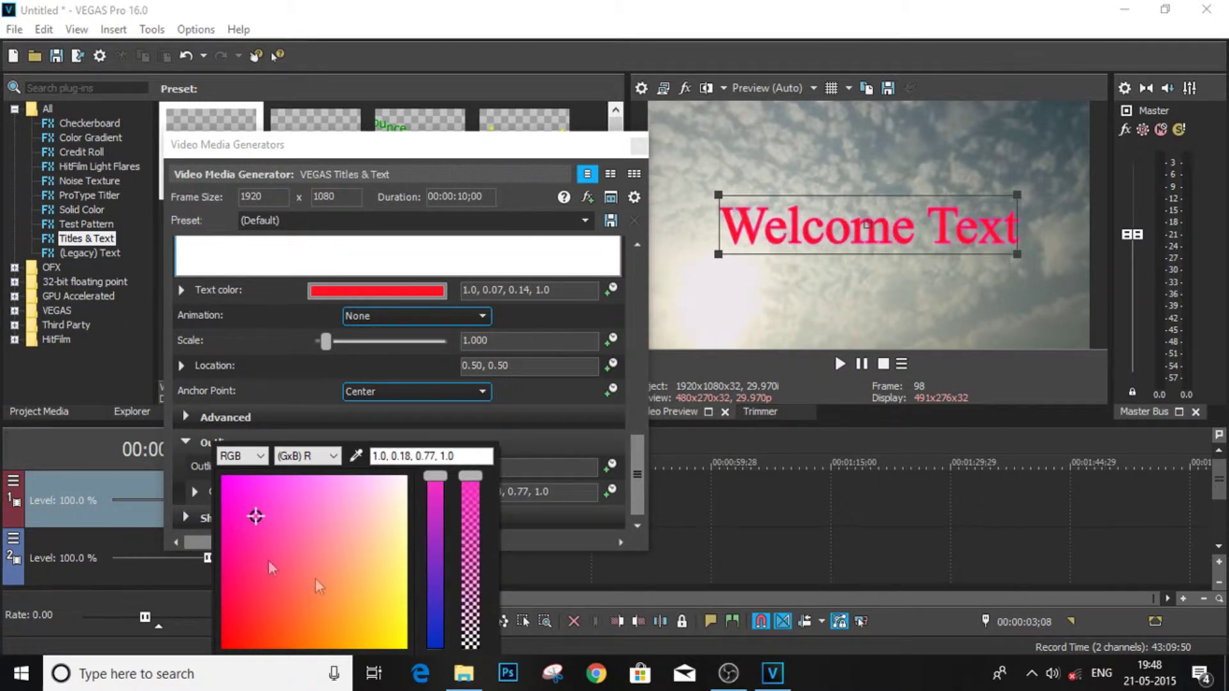
click(435, 630)
click(235, 515)
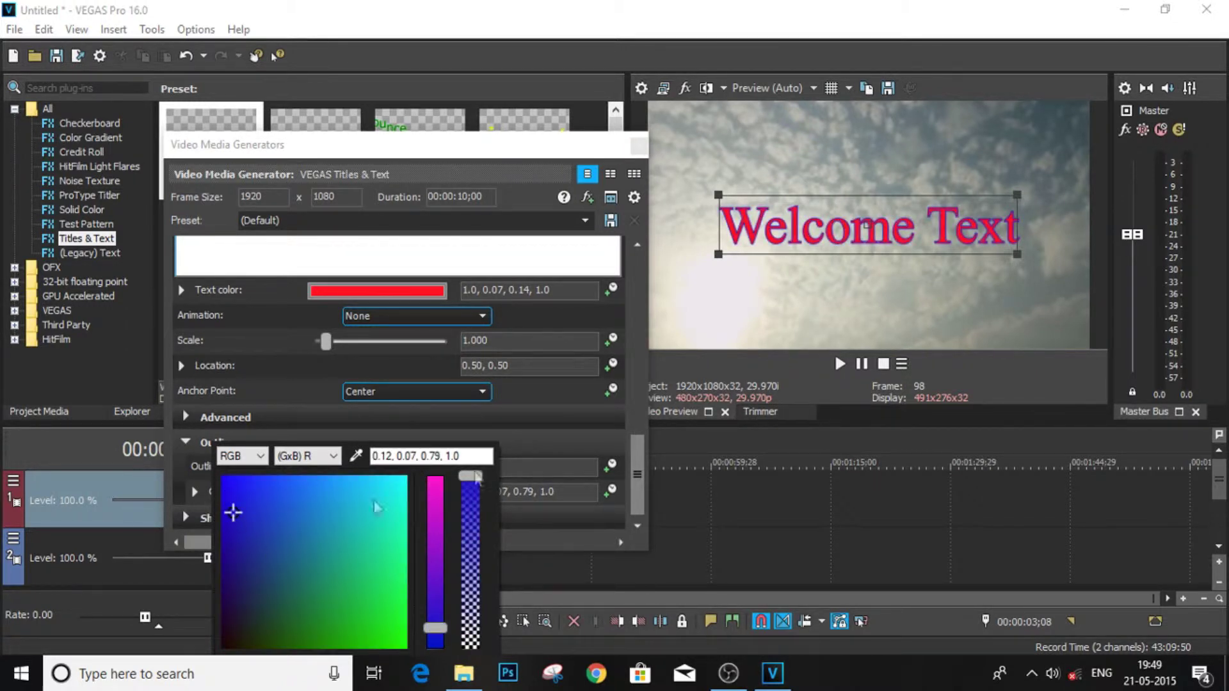
drag(364, 474, 390, 474)
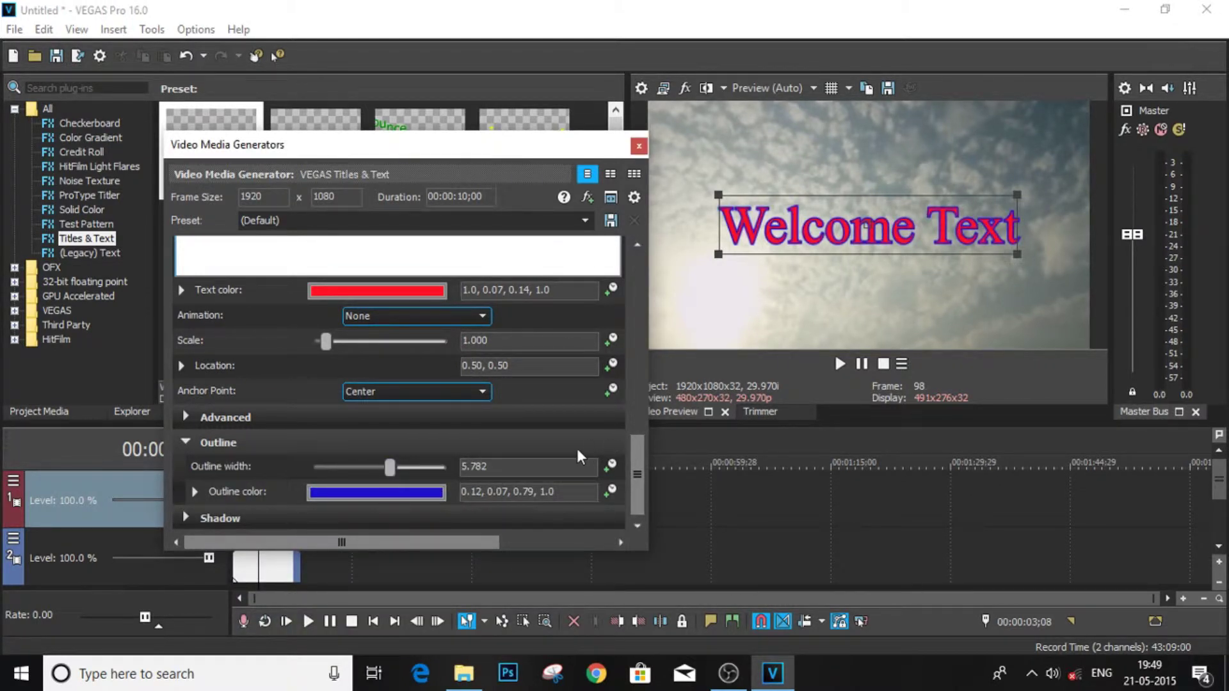
Enable the title's shadow and set its offset to about 0.143 in X and 0.306 in Y
drag(634, 455, 636, 510)
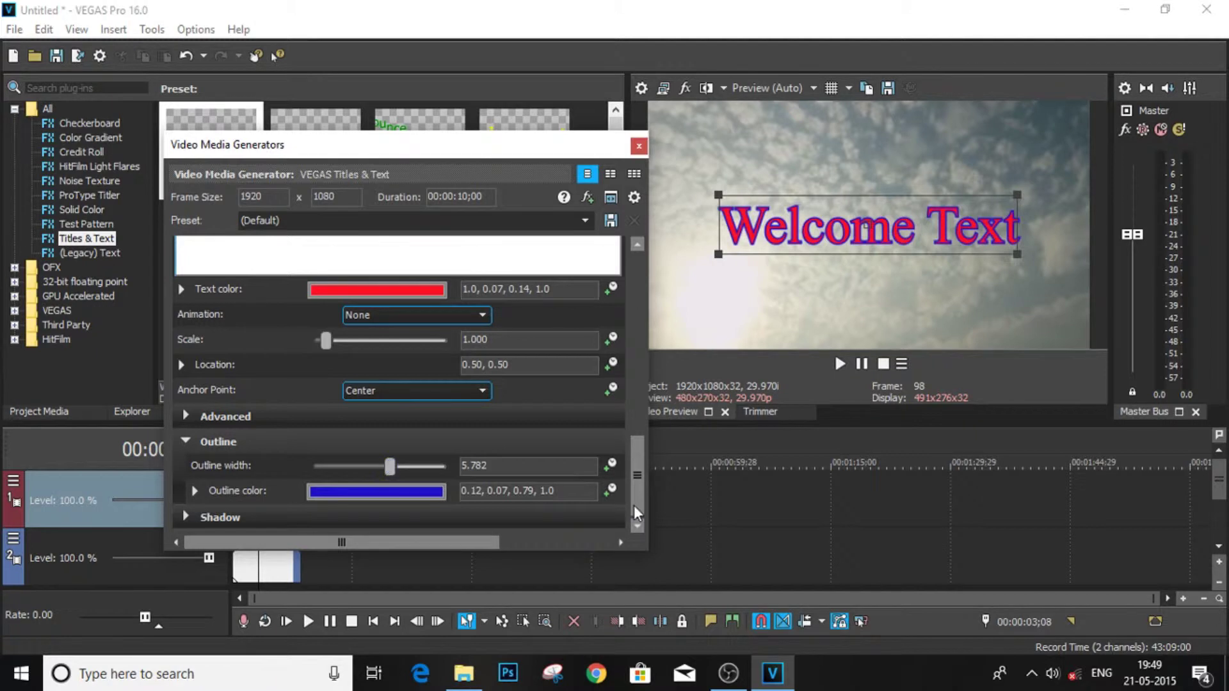
click(187, 517)
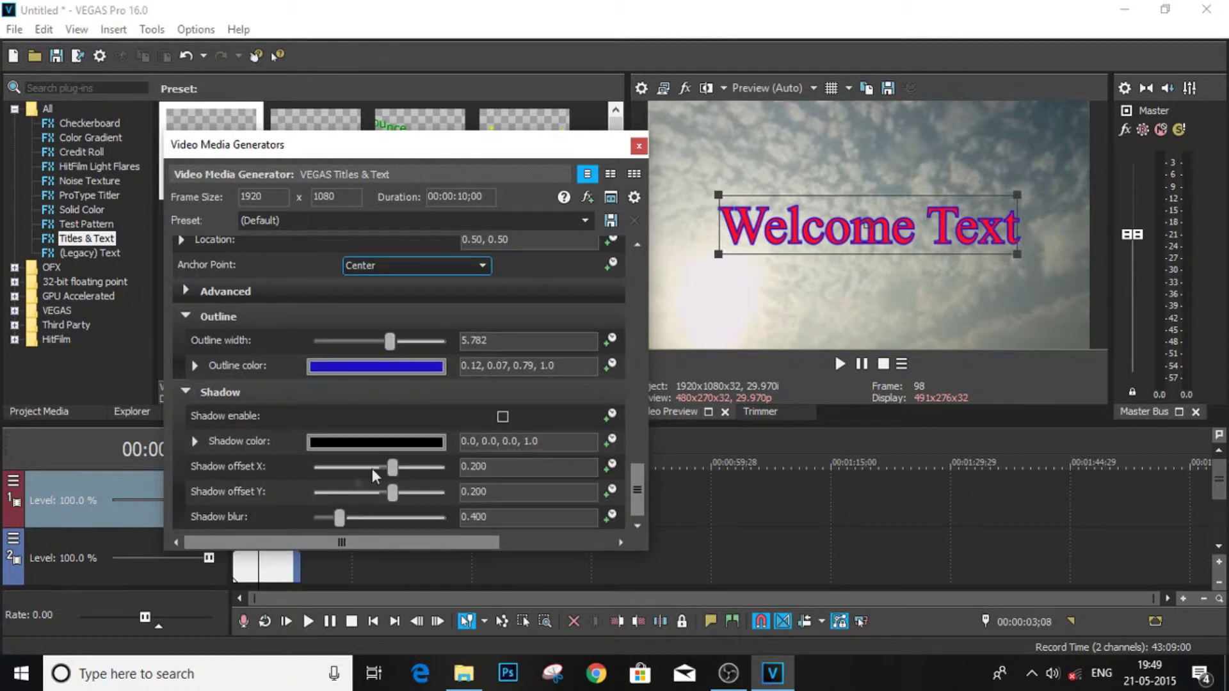
click(503, 417)
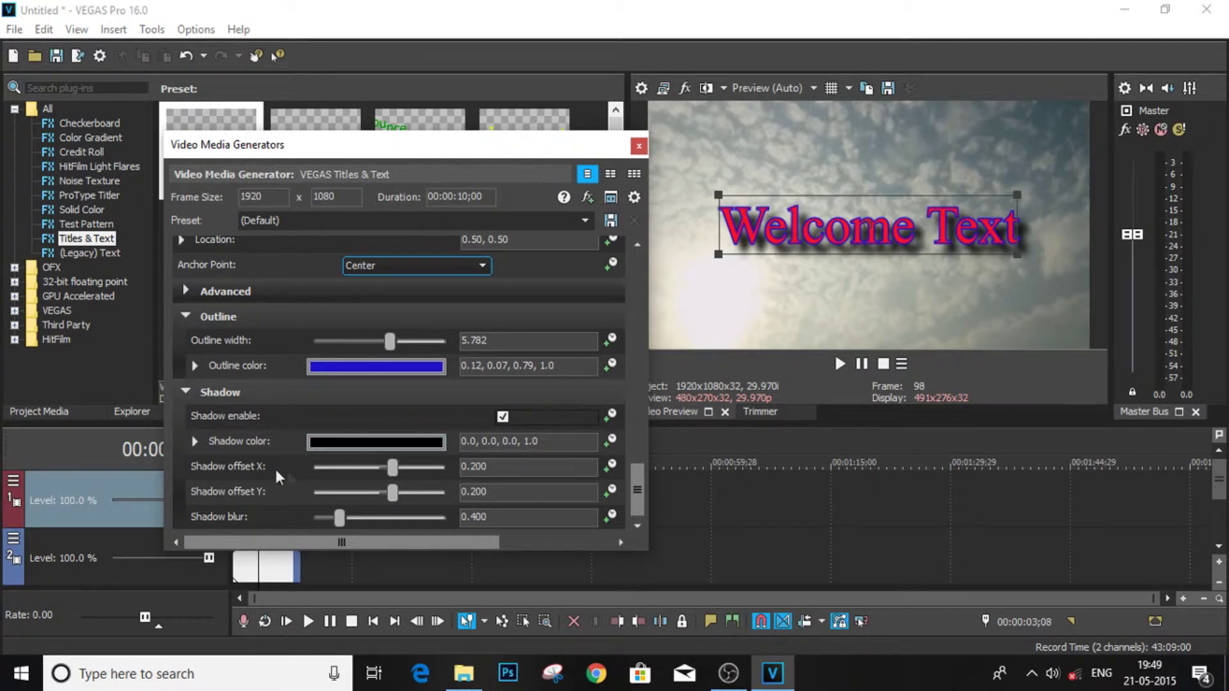
drag(394, 470, 378, 474)
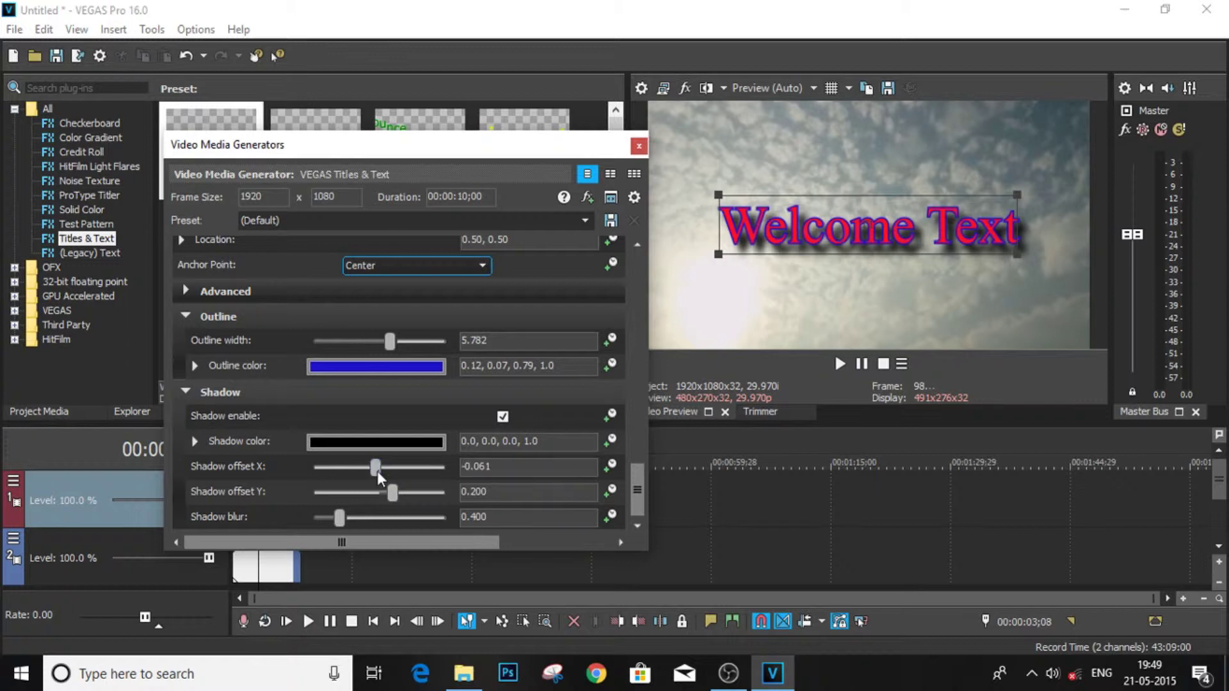
click(390, 470)
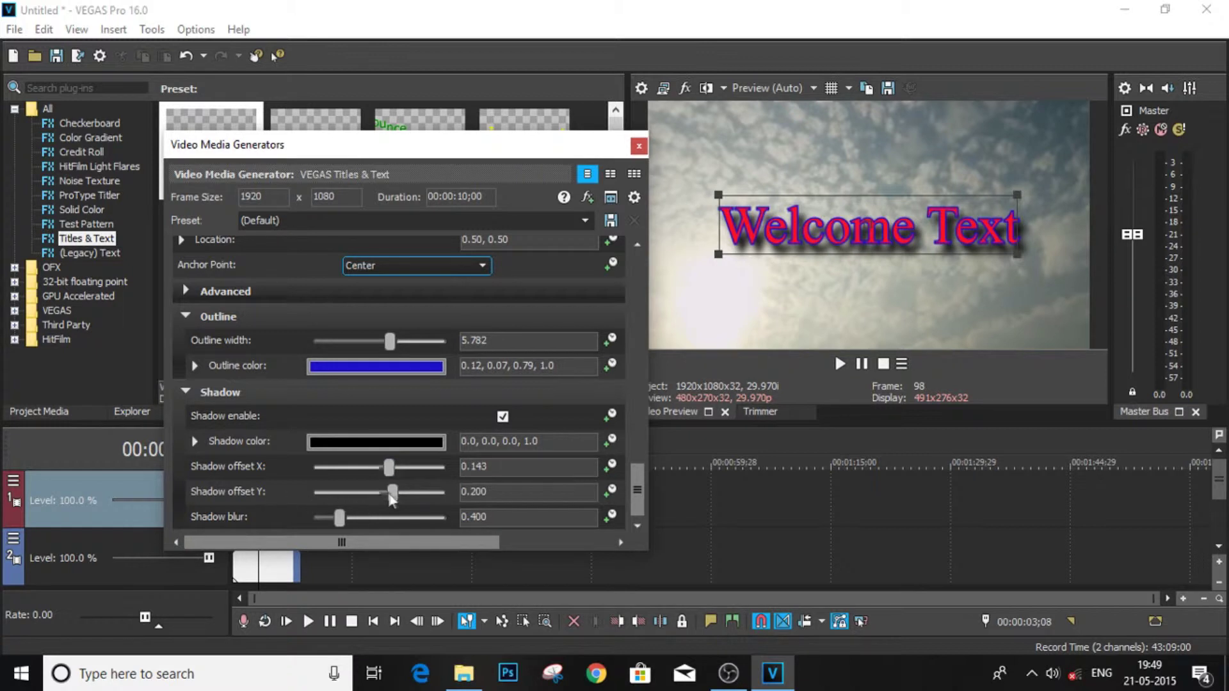
drag(393, 494, 382, 494)
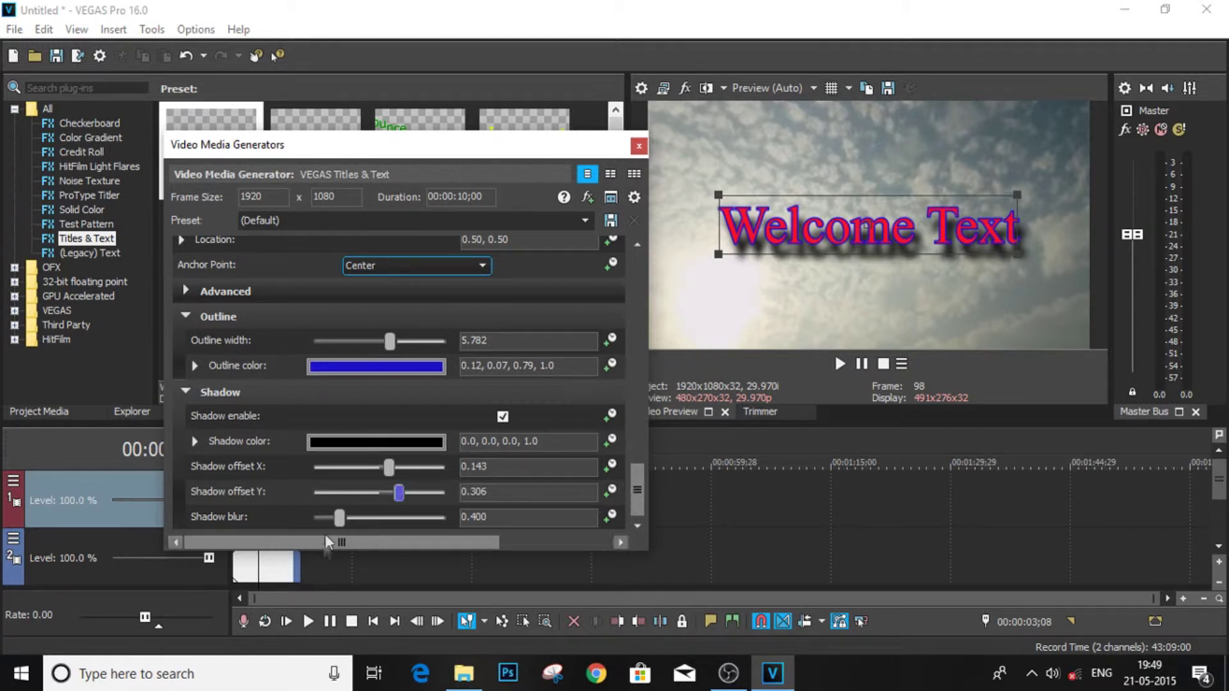
Set the title's shadow blur to about 0.63 and close the title settings
drag(338, 518, 359, 517)
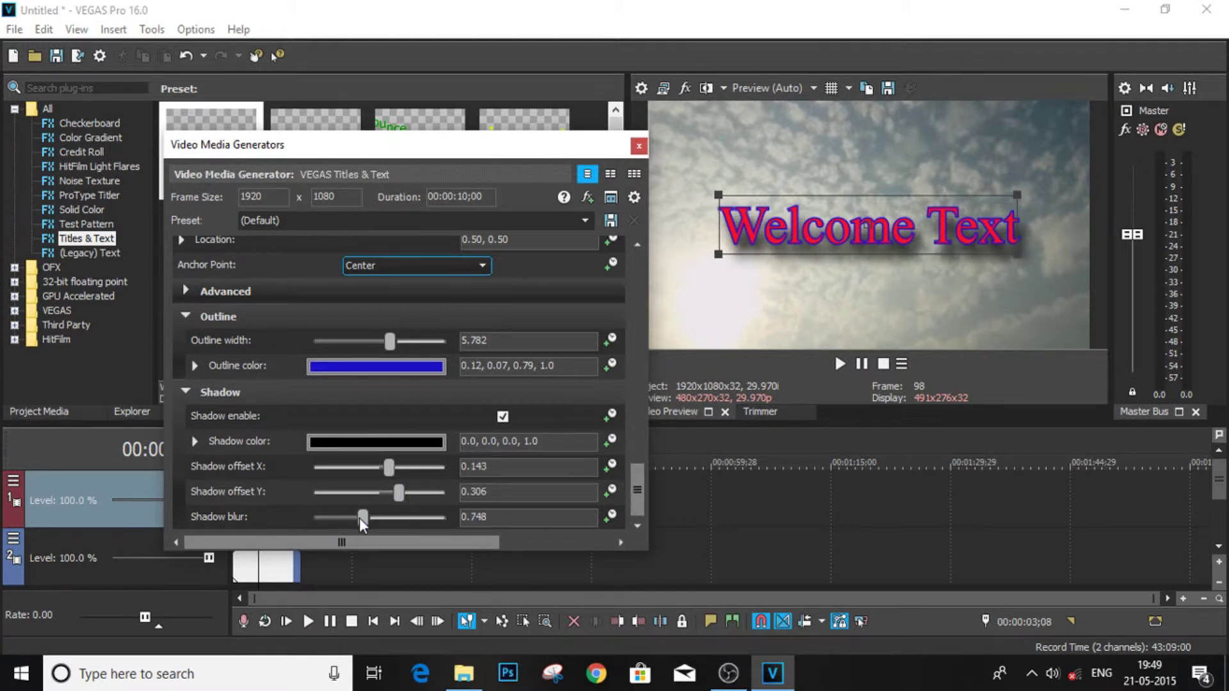
drag(363, 518, 315, 527)
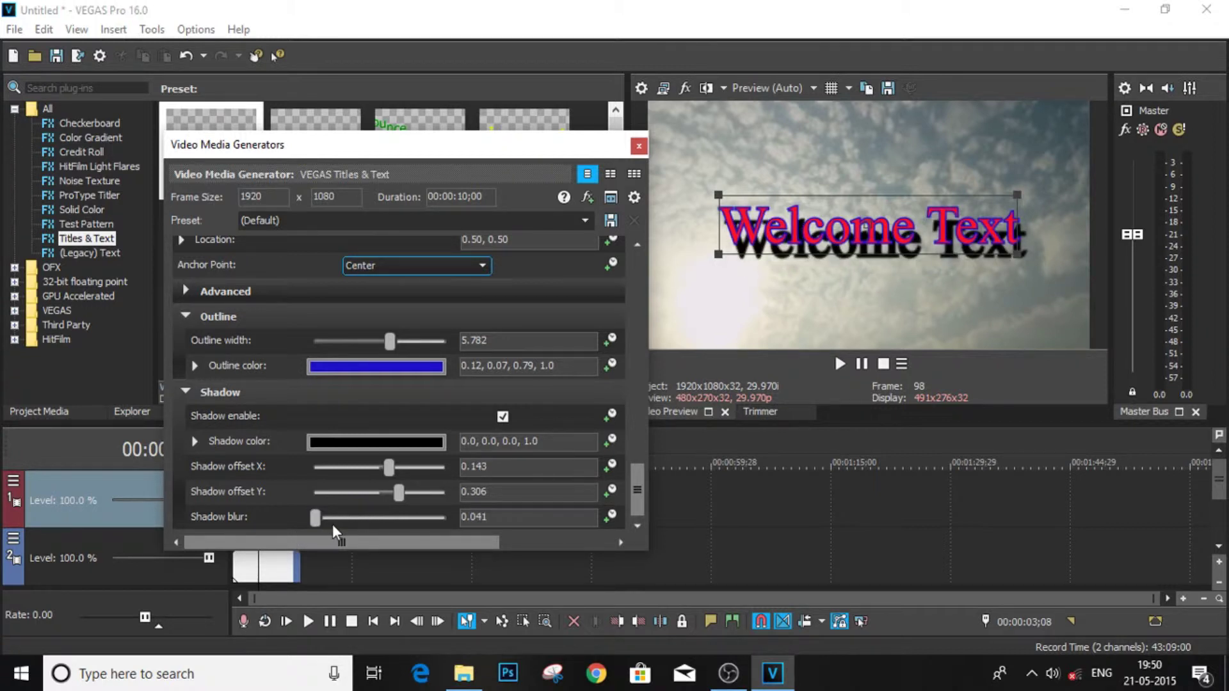
click(332, 524)
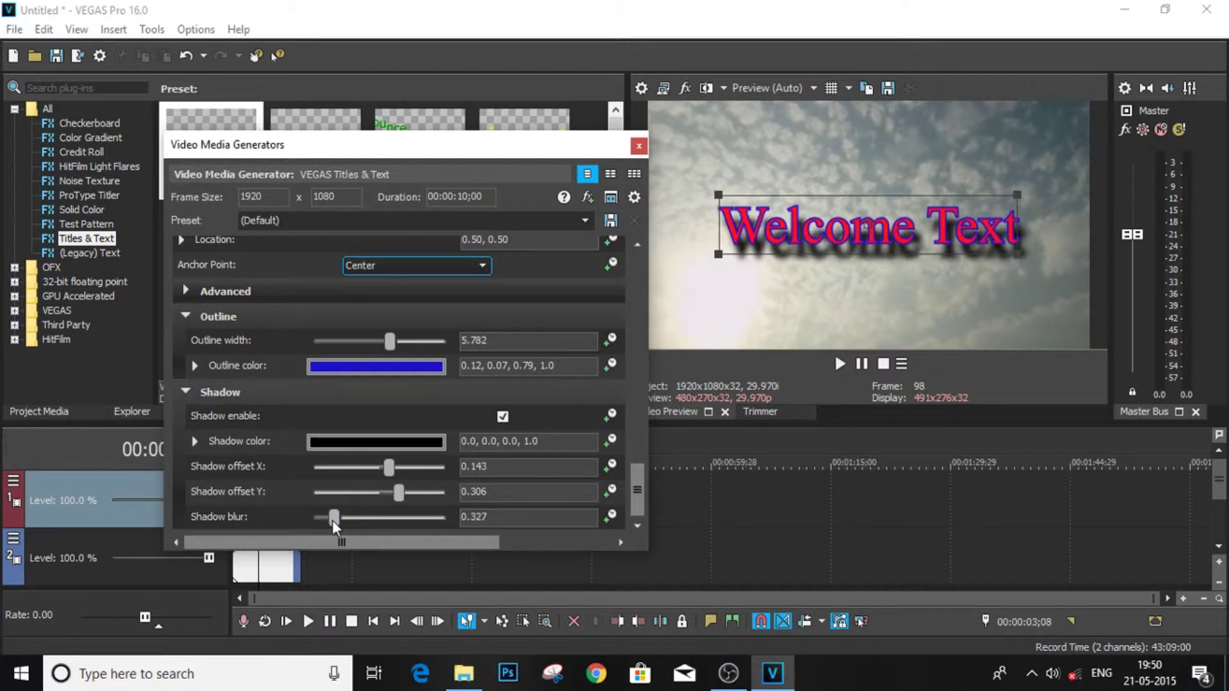
click(354, 516)
drag(393, 498, 388, 498)
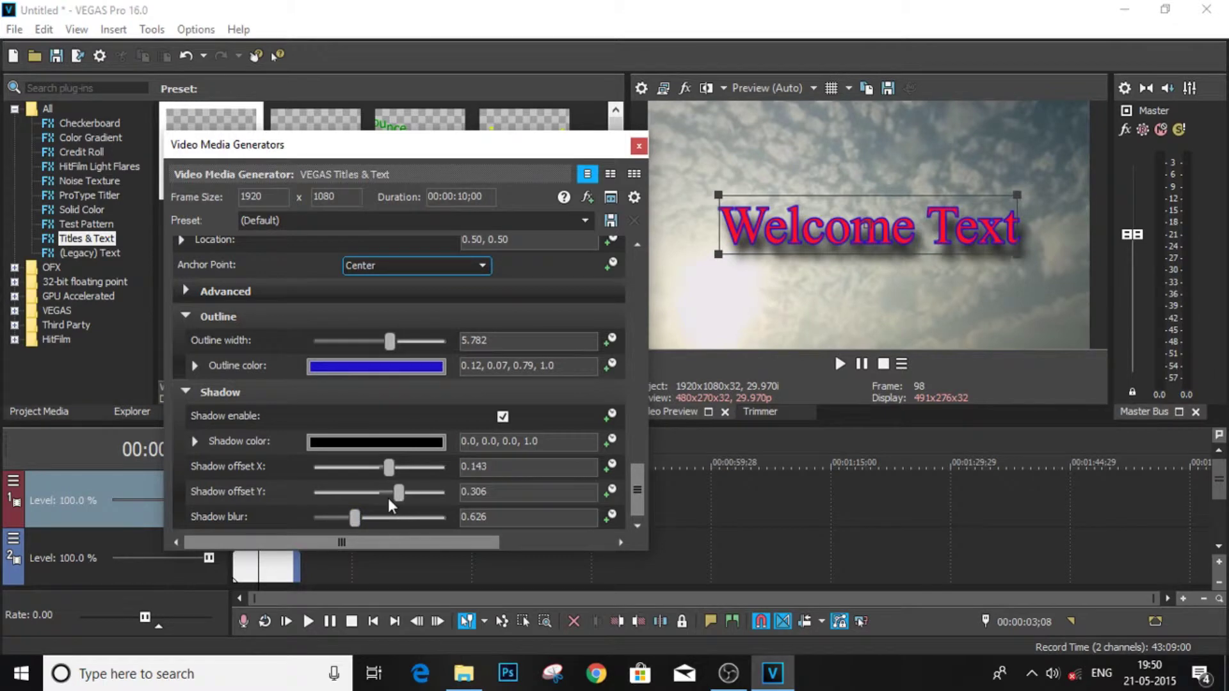
click(638, 145)
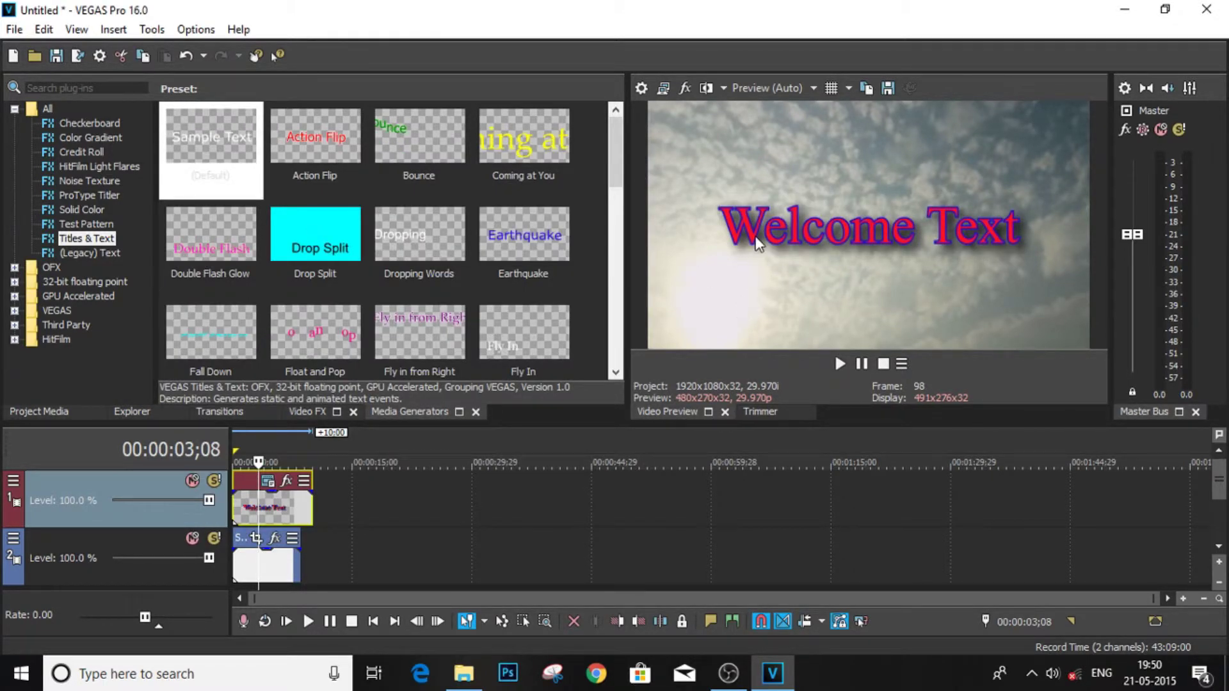
Trim the title event to the sample video's end and add a fade-in of about 1.4 s and a fade-out of about 1 s
drag(312, 512, 300, 512)
scroll(255, 512, up, 5)
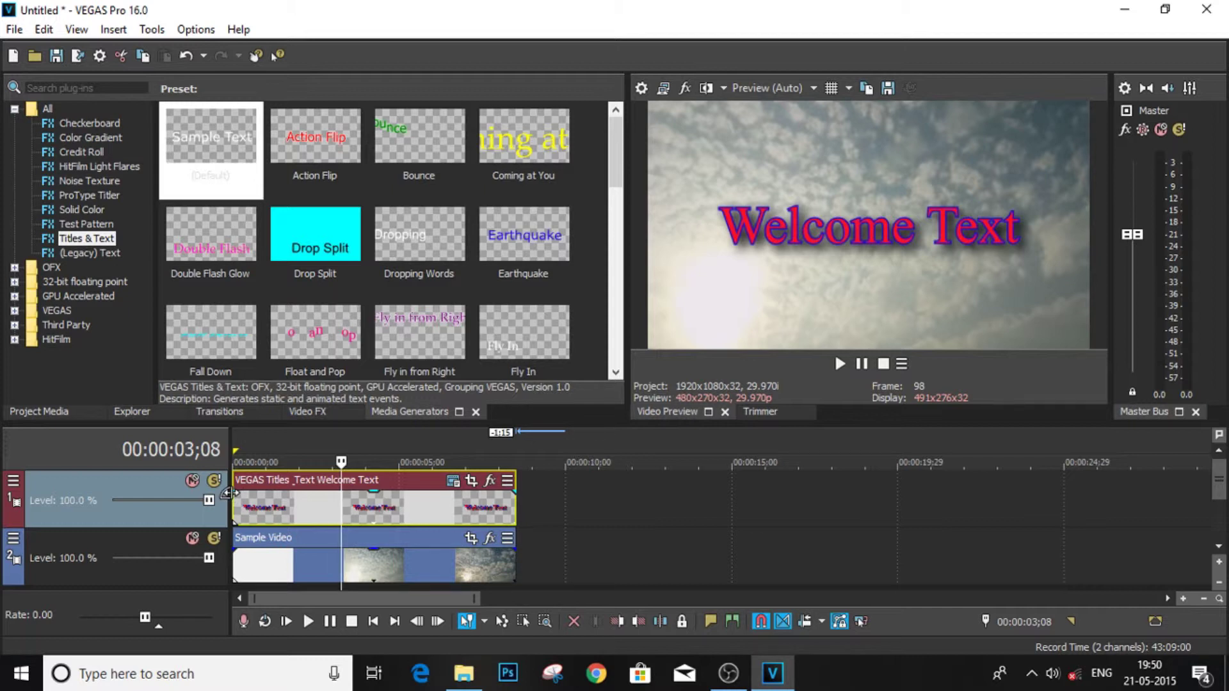
drag(229, 492, 280, 491)
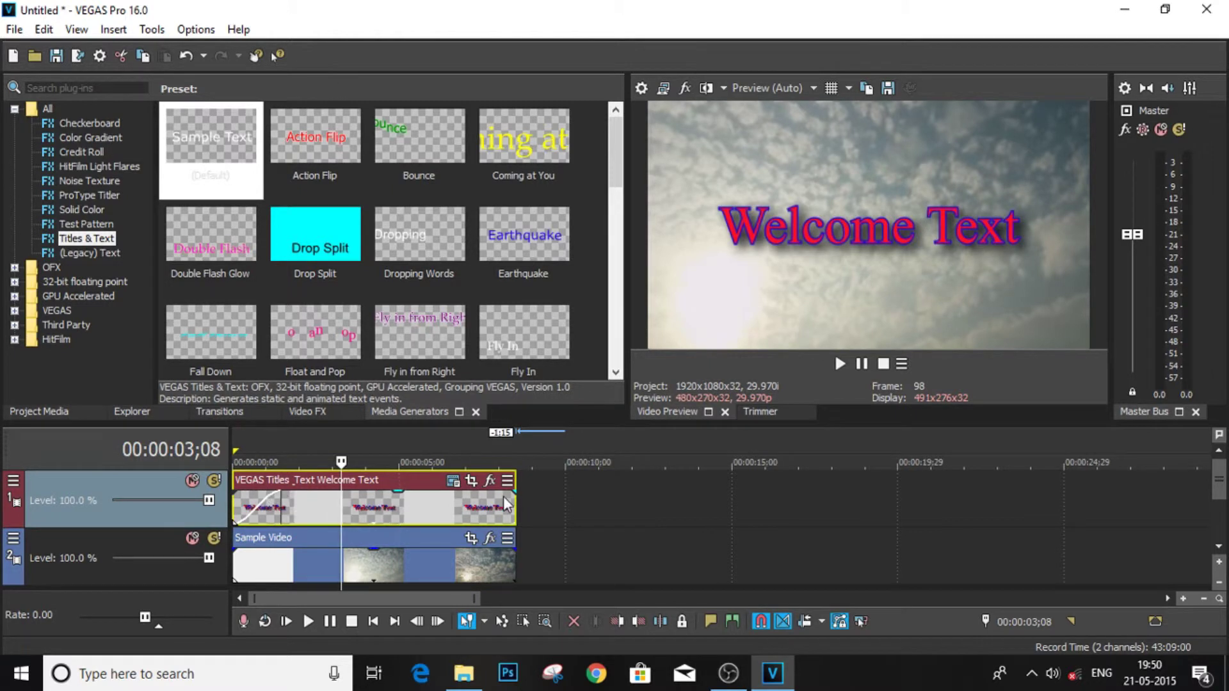
drag(512, 499, 478, 510)
Play the titled video from the start, stop playback, and place the playhead at 00:00:04;10 on the title event
key(Home)
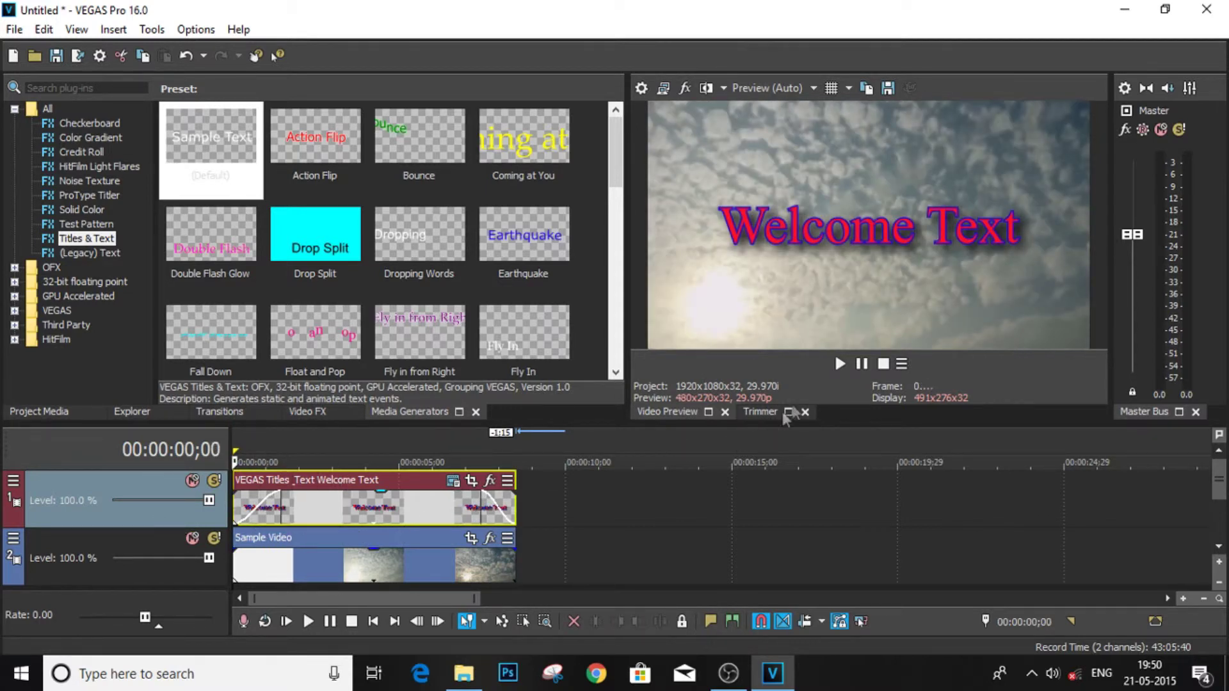
click(844, 376)
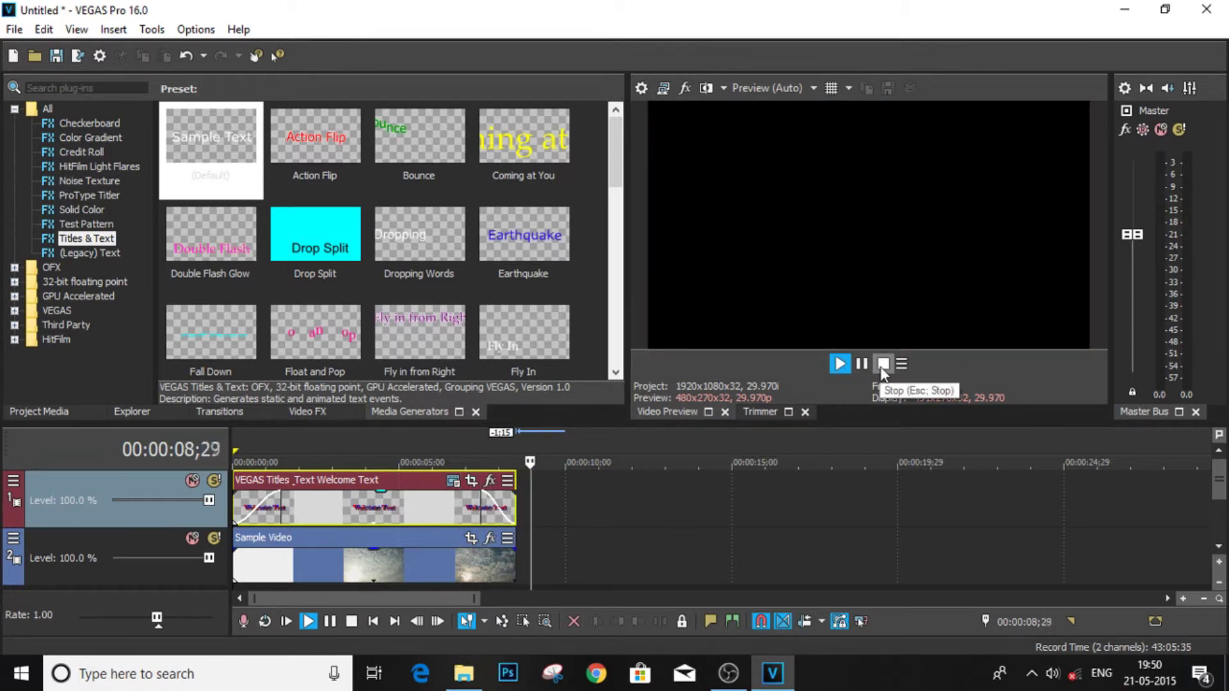
click(882, 364)
click(377, 511)
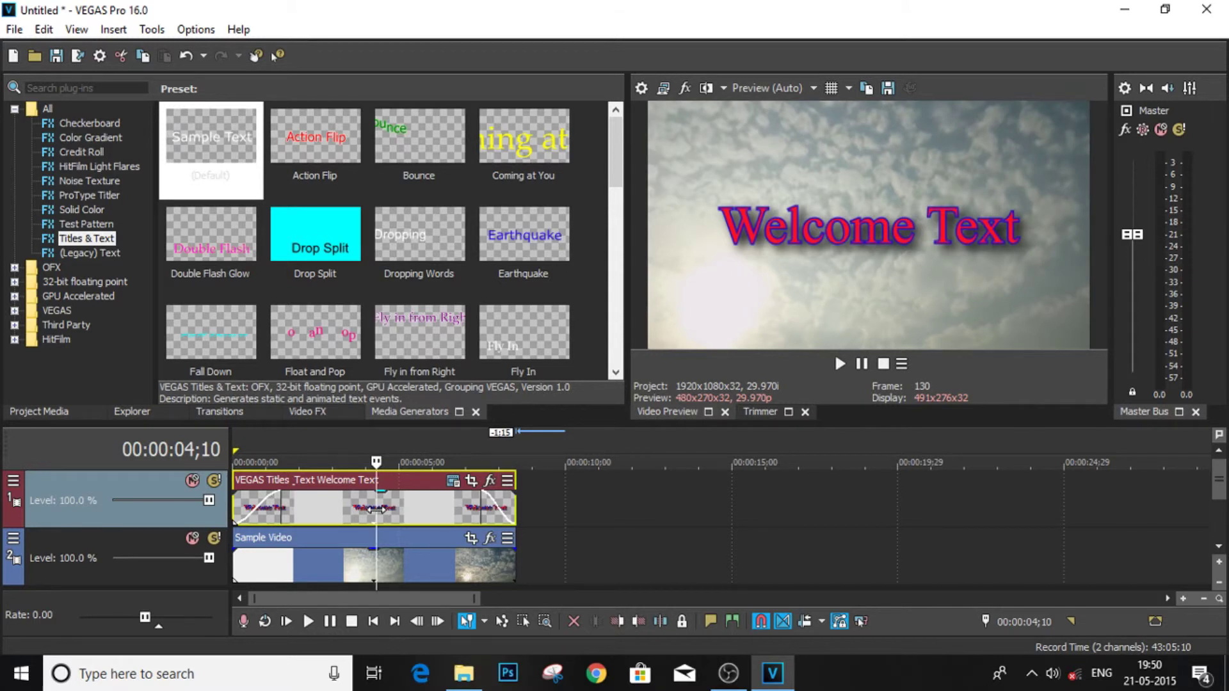